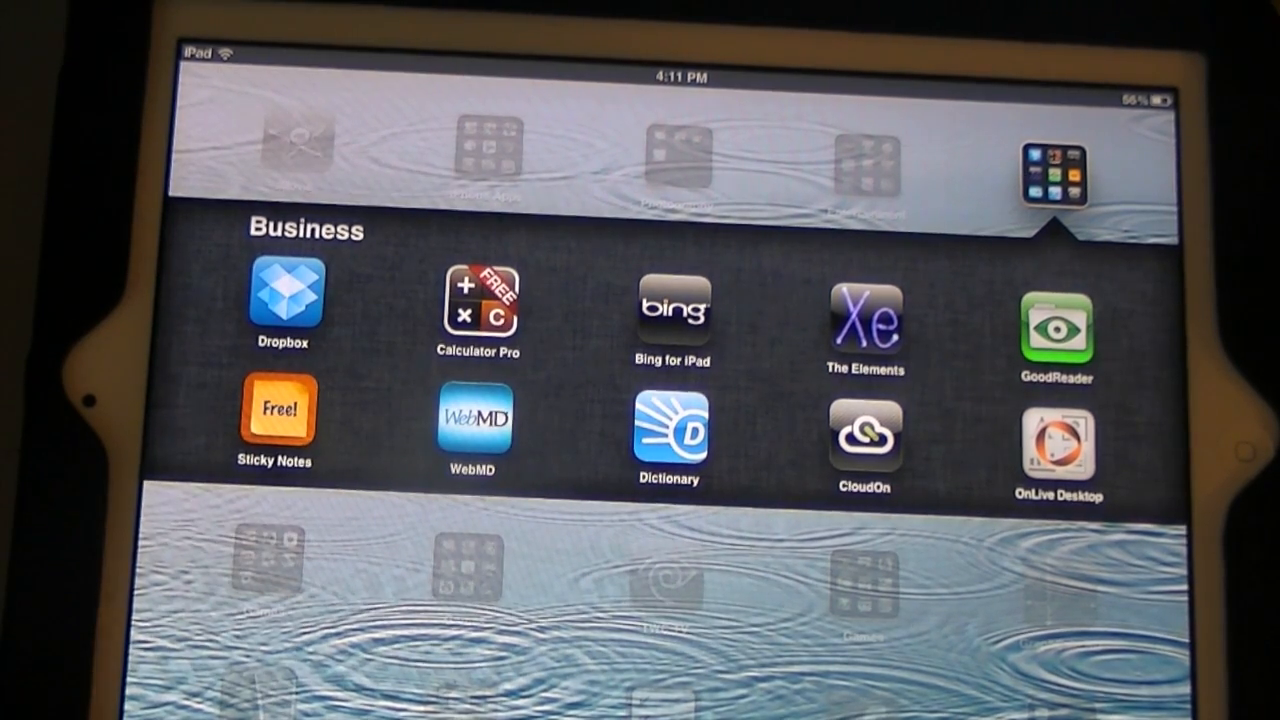
- Sign into OnLive Desktop and launch Microsoft Word 2010 from the remote Windows desktop
click(1056, 440)
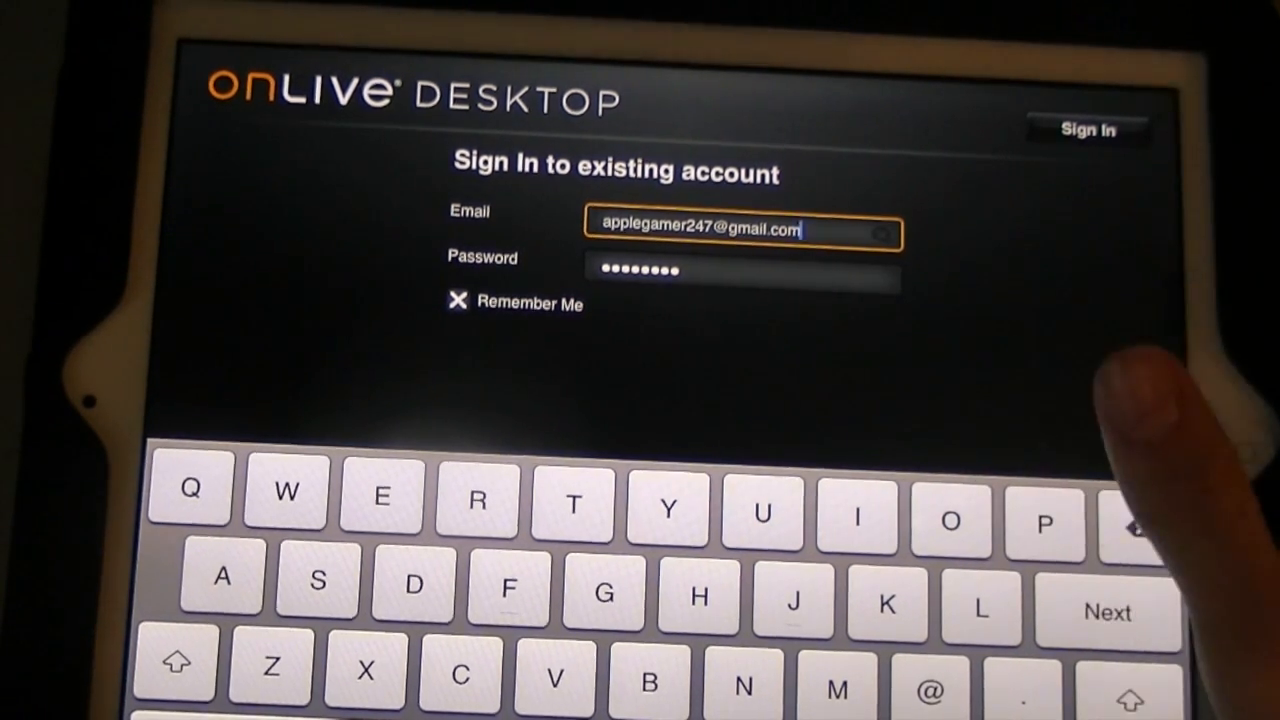
click(1088, 129)
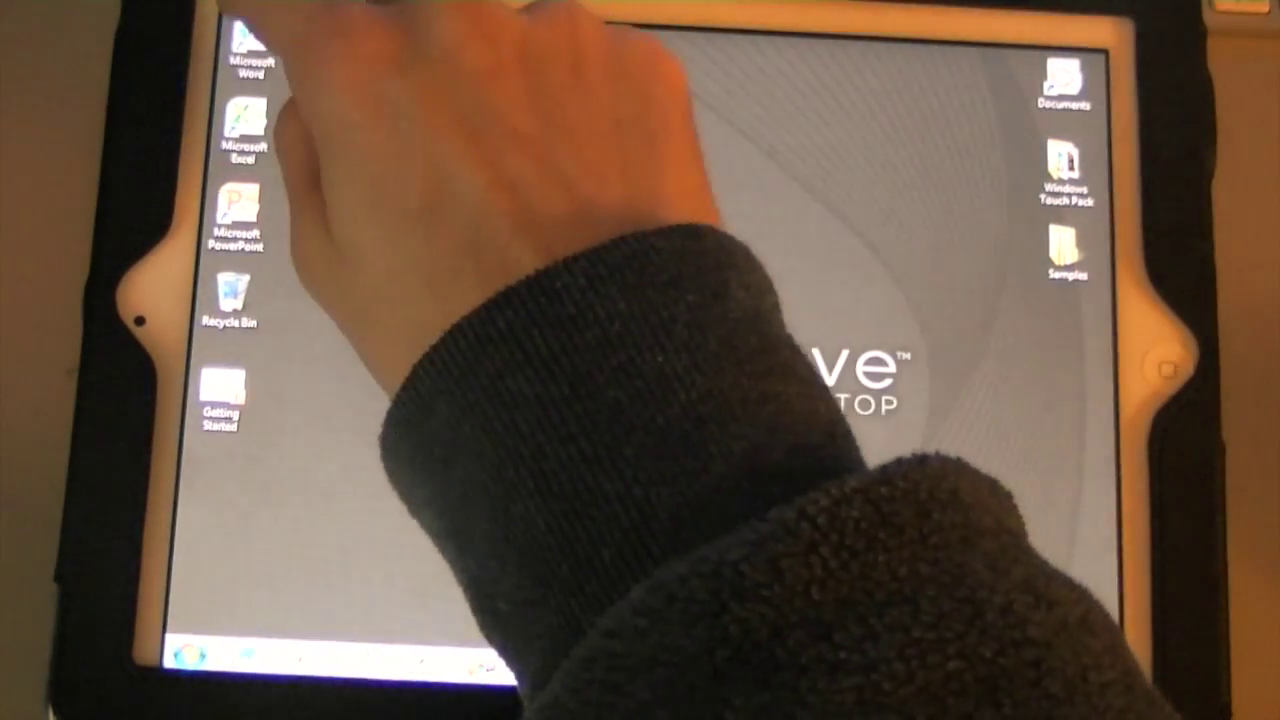
click(252, 45)
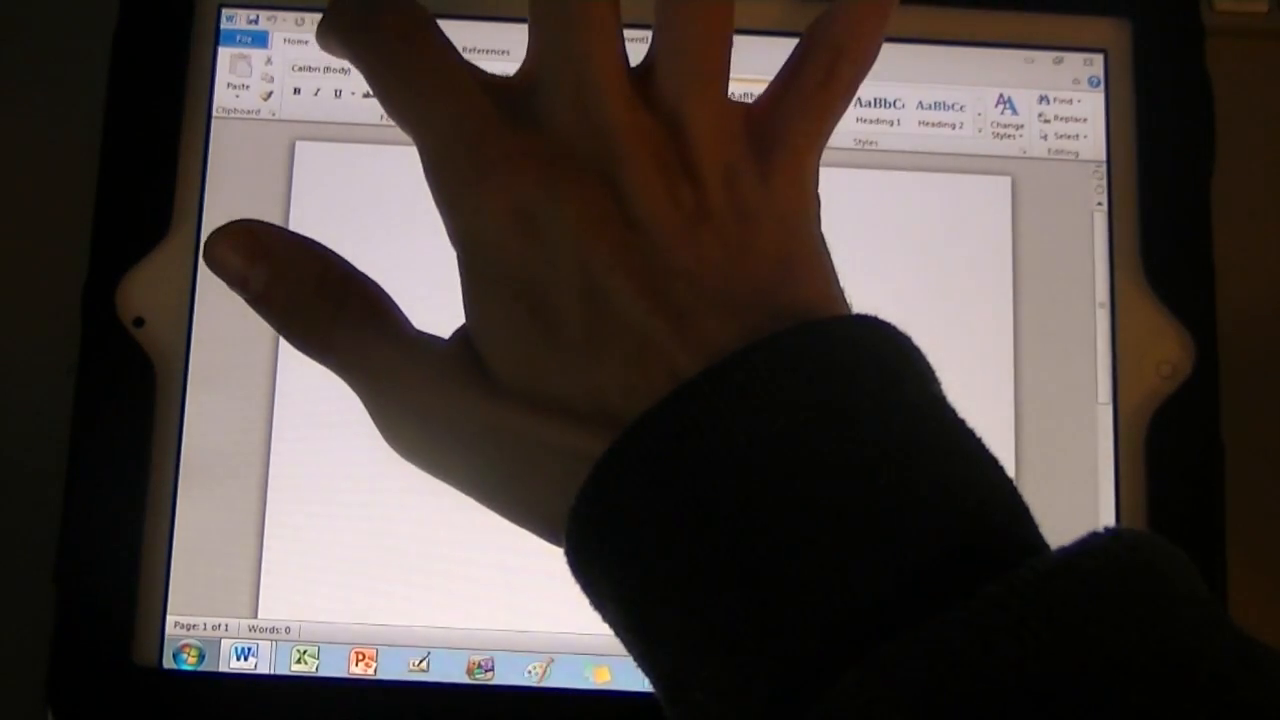
- Browse the Insert and Page Layout ribbons, bring up Save As with Ctrl+S and cancel it
click(346, 43)
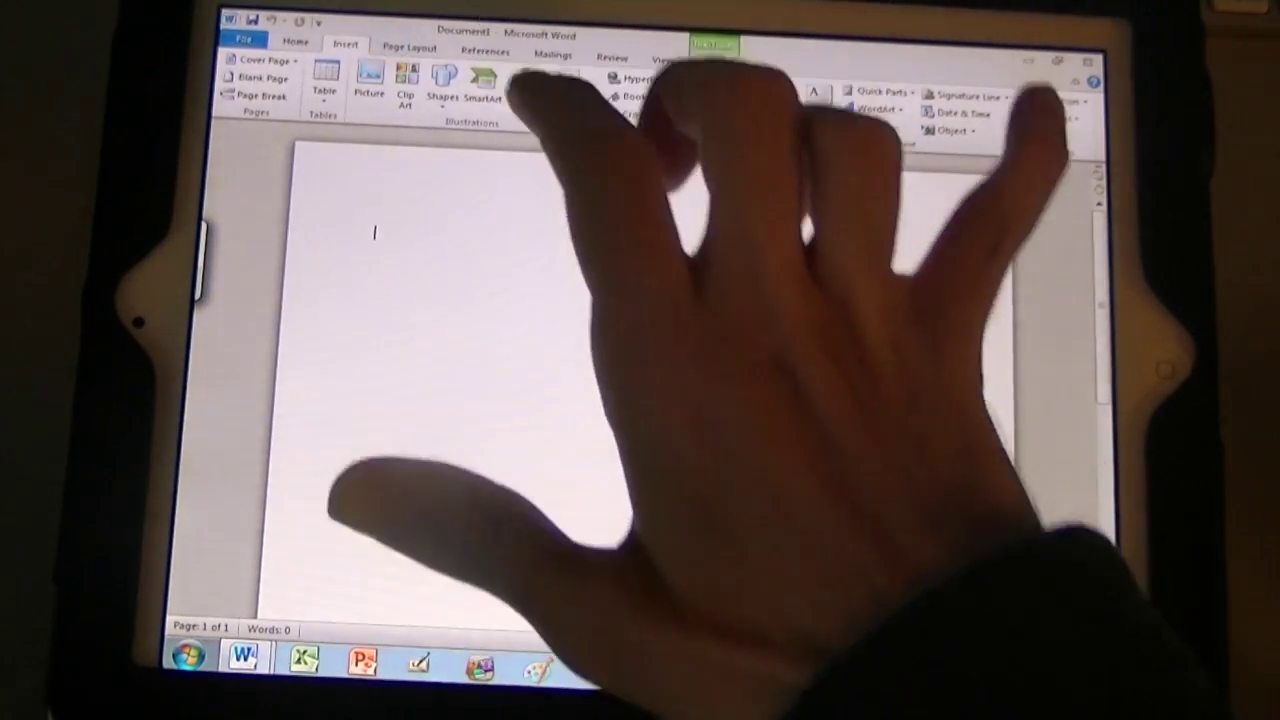
click(400, 45)
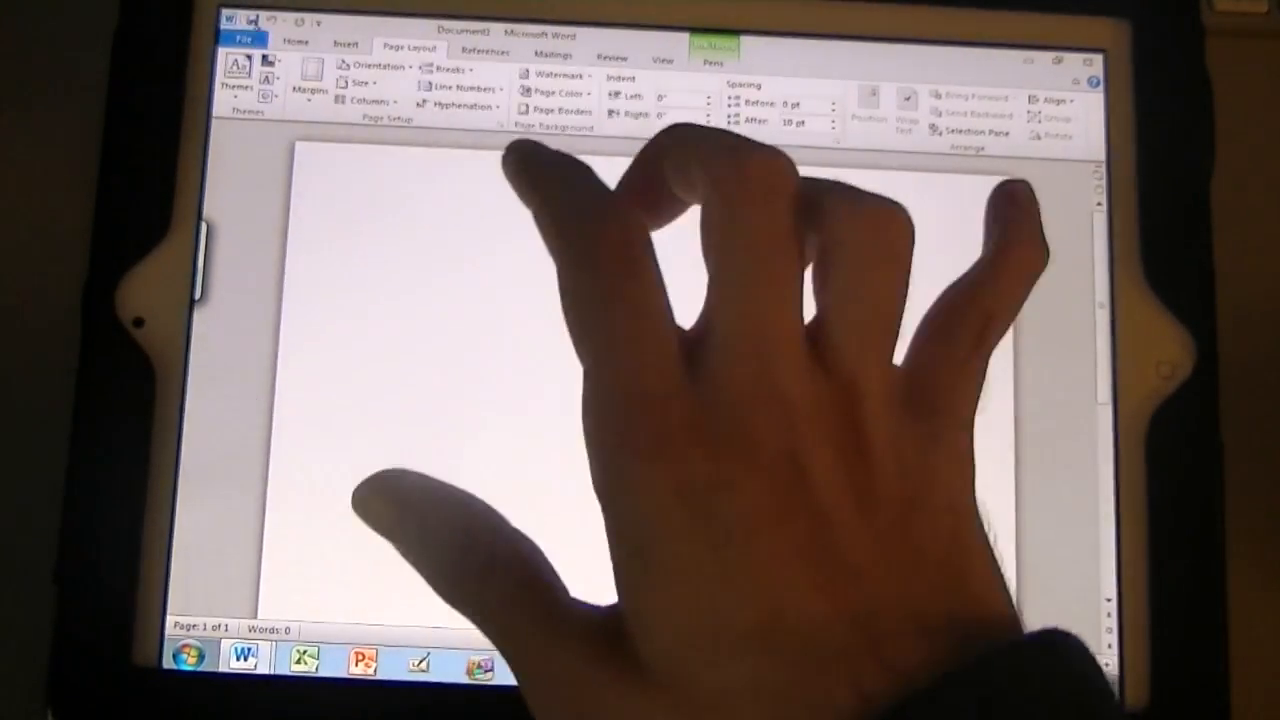
key(ctrl+s)
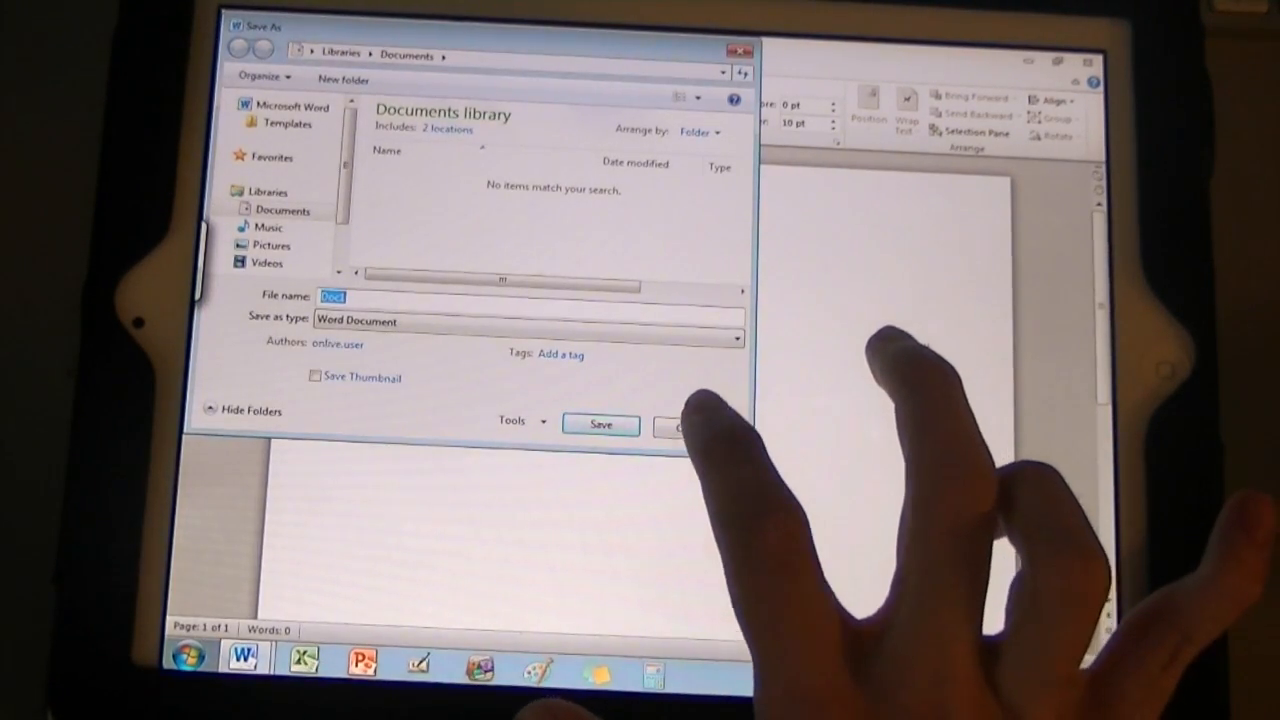
click(692, 428)
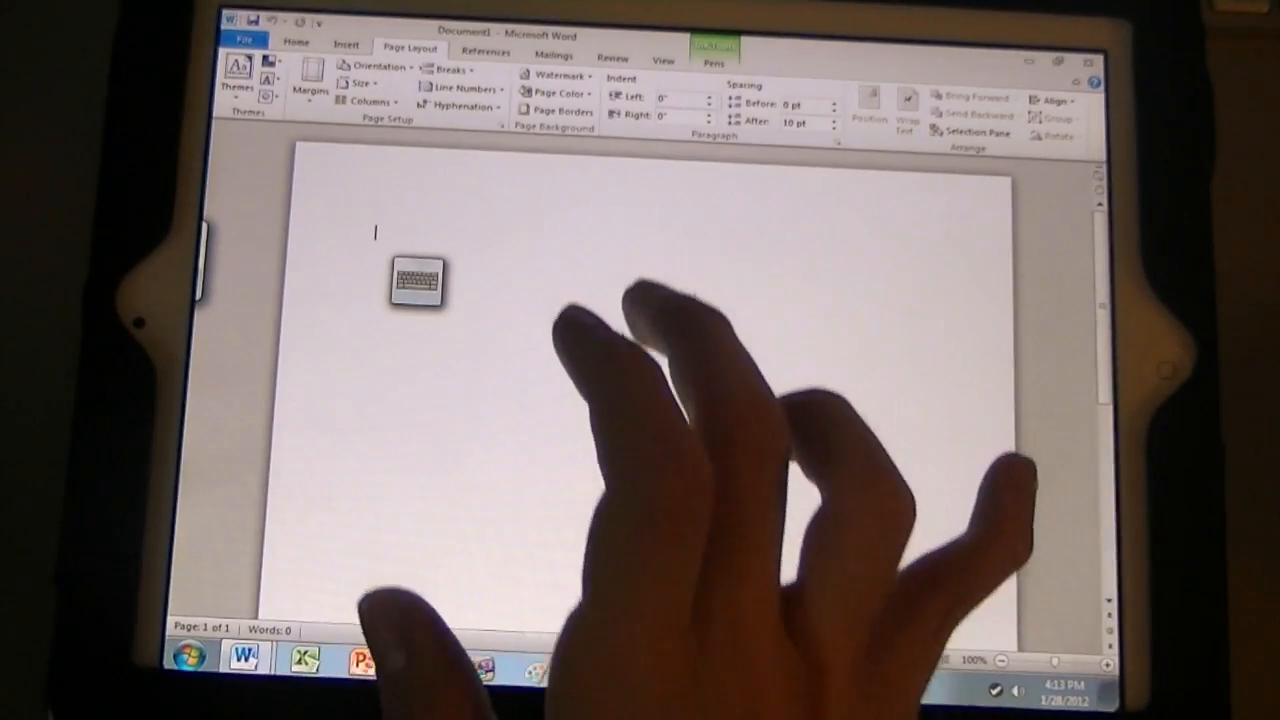
- Type Apple with the Tablet PC on-screen keyboard, removing the stray 2, then switch to handwriting input
click(417, 280)
text(a)
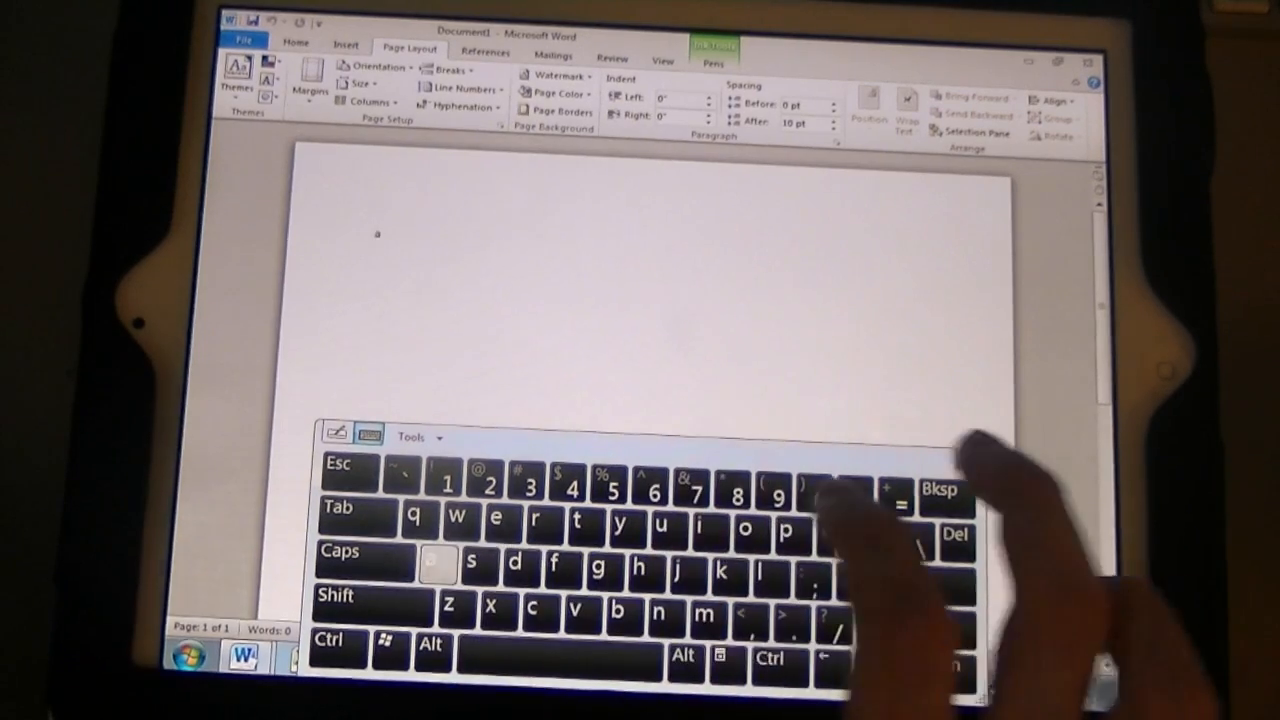
click(430, 560)
click(786, 530)
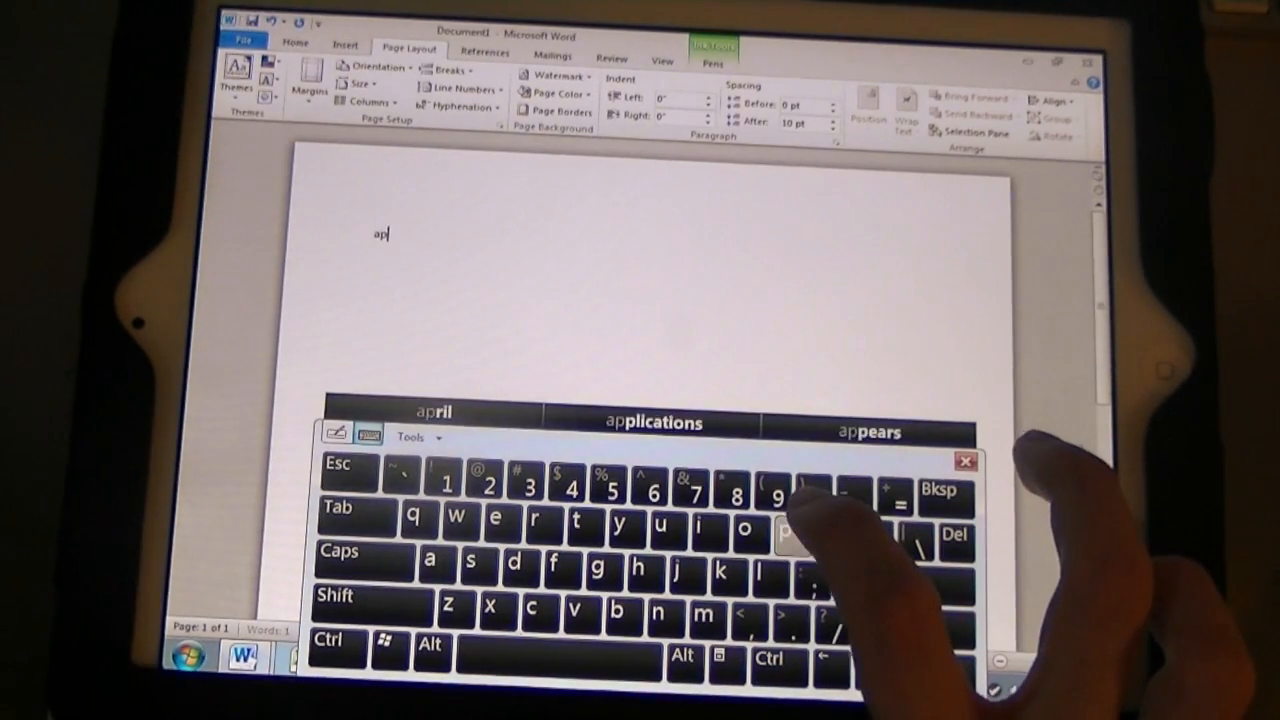
click(786, 530)
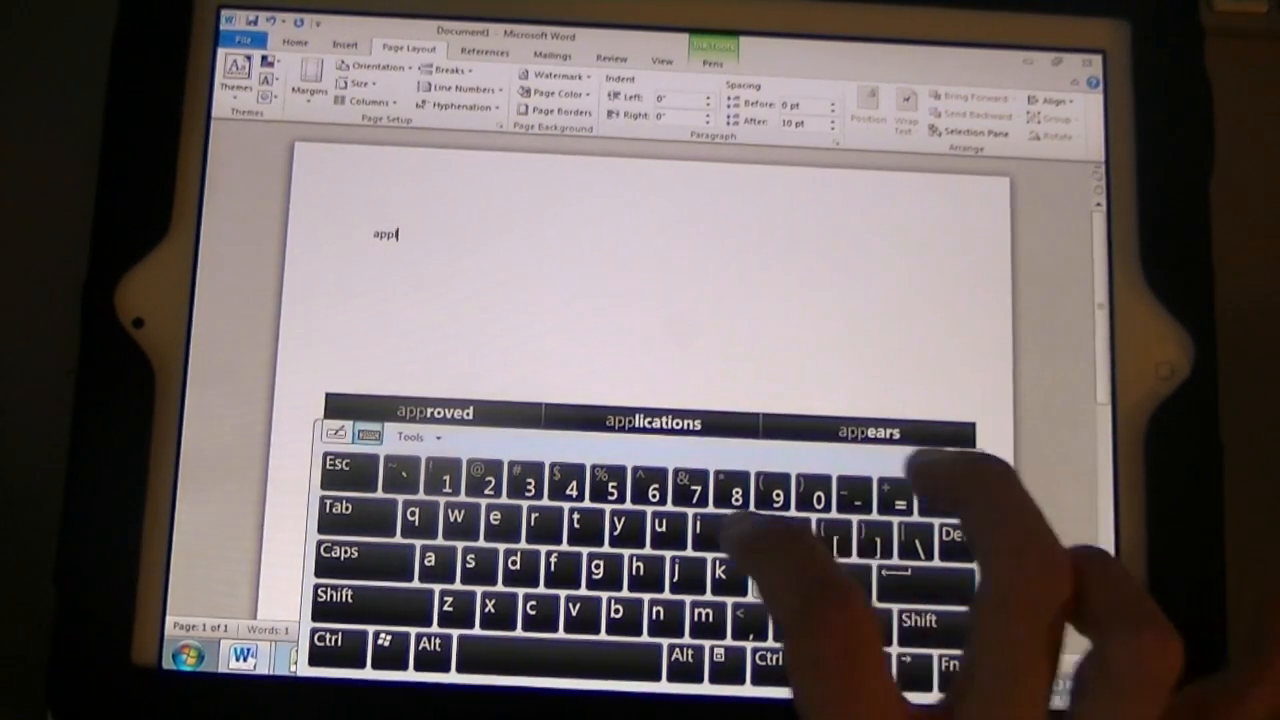
text(l2)
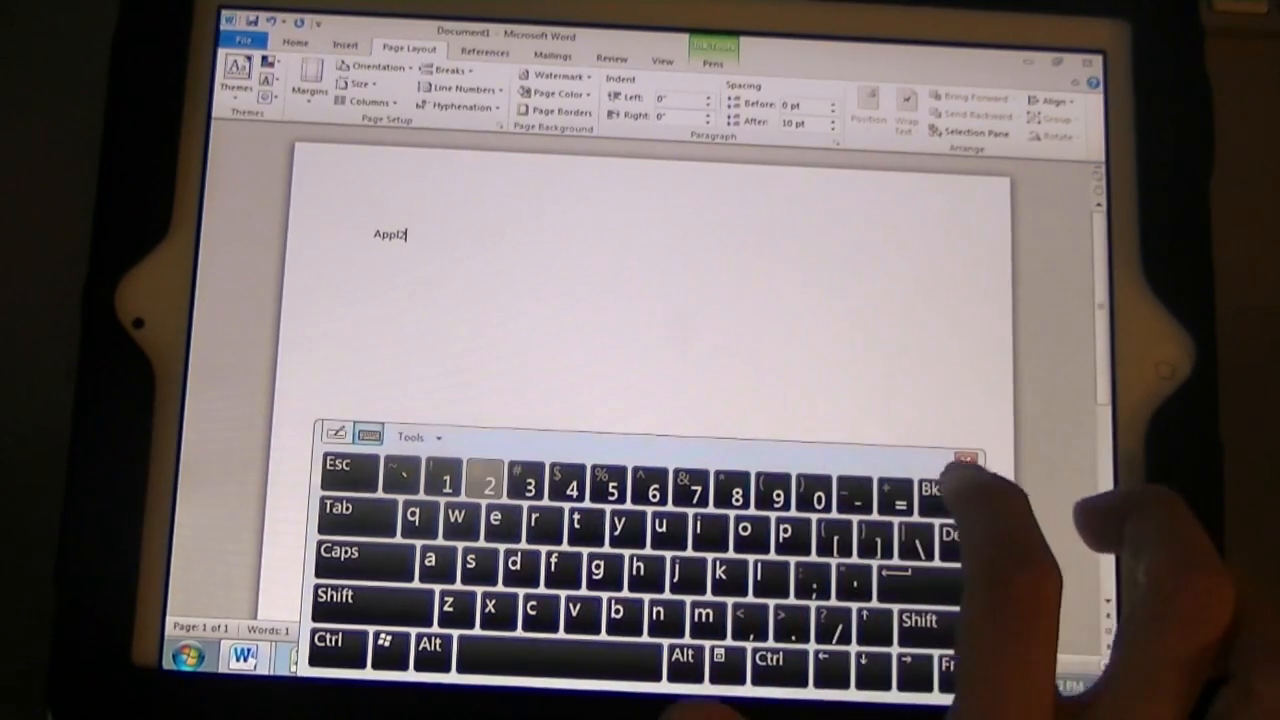
key(BackSpace)
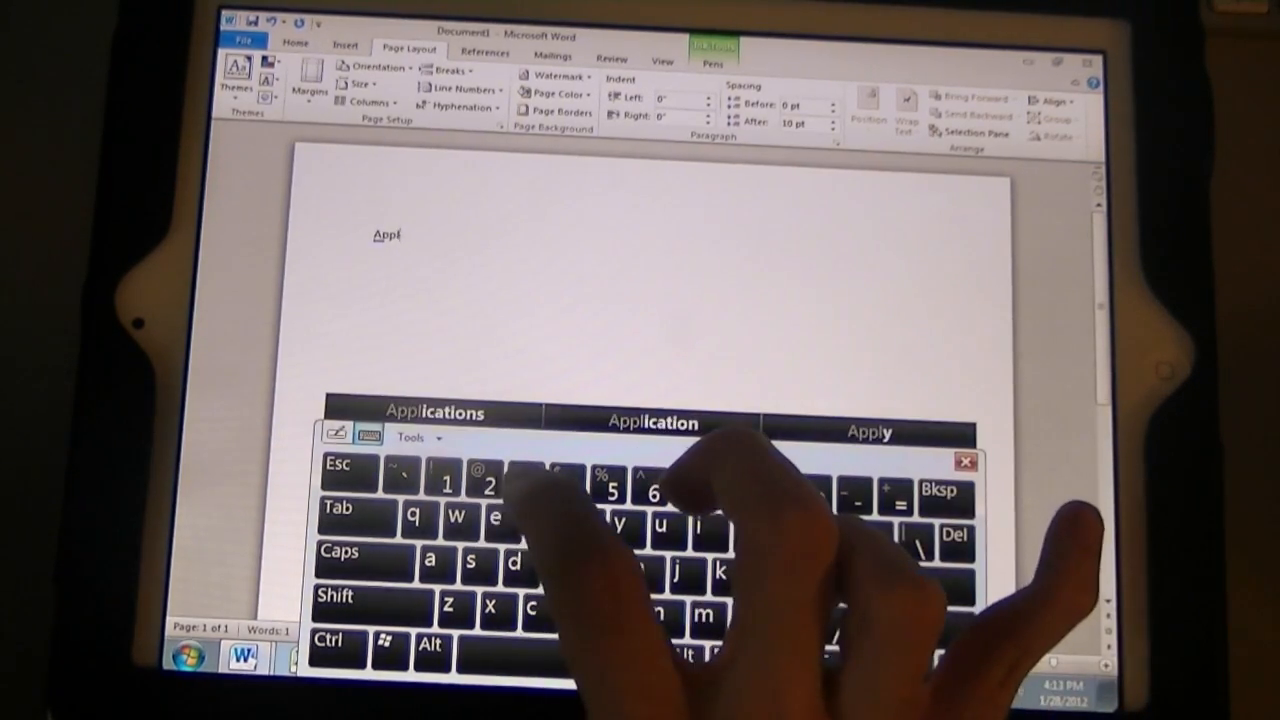
text(e)
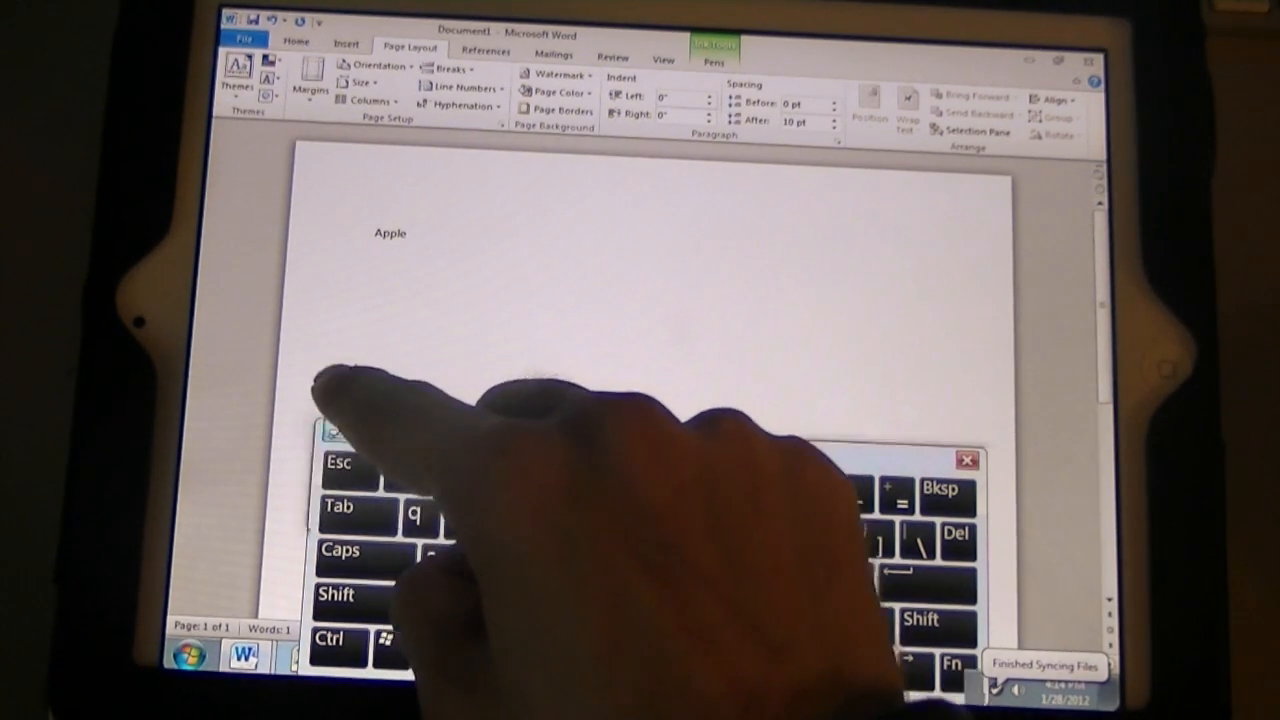
click(336, 436)
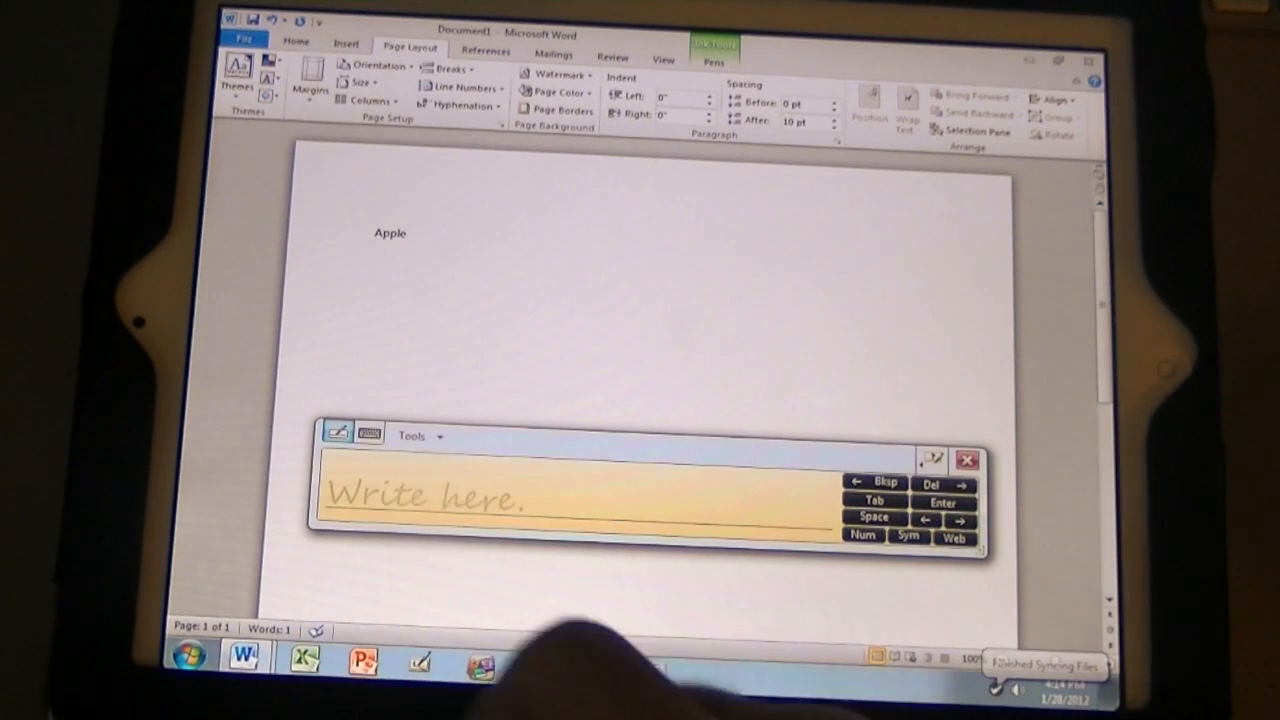
- Close the handwriting panel and close the document, choosing Don't Save at the prompt
click(600, 497)
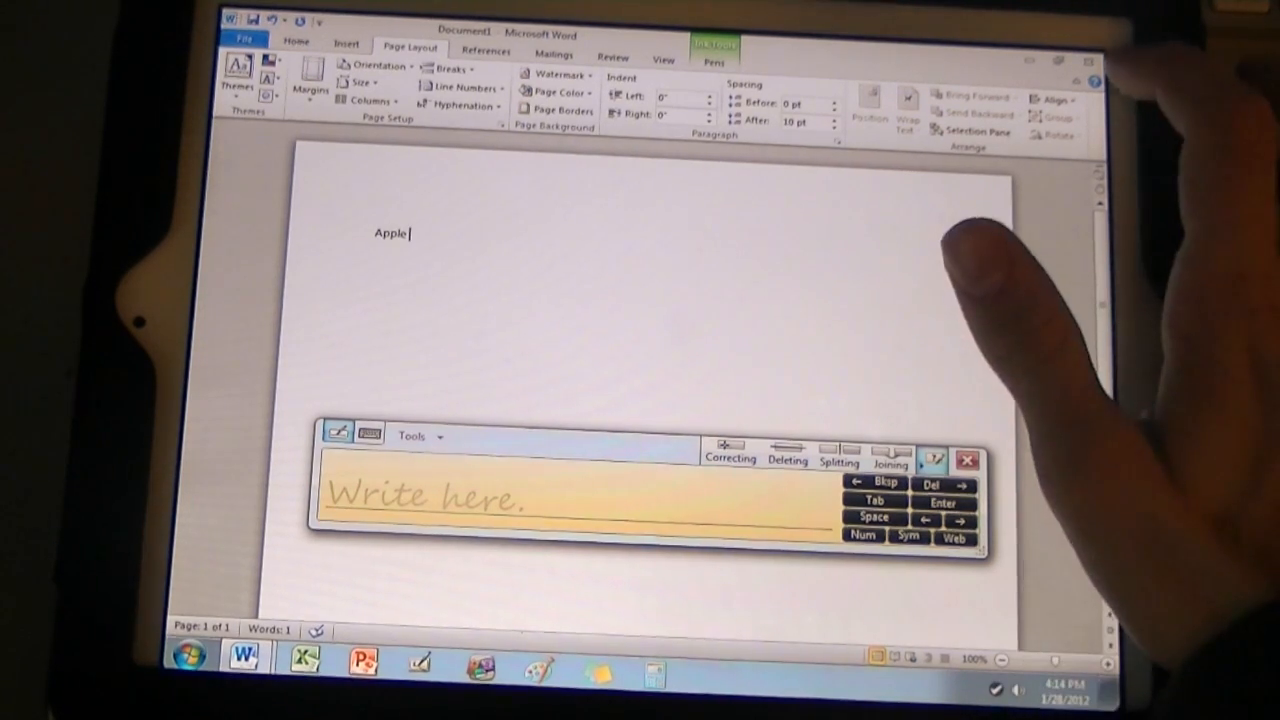
click(967, 460)
click(1089, 61)
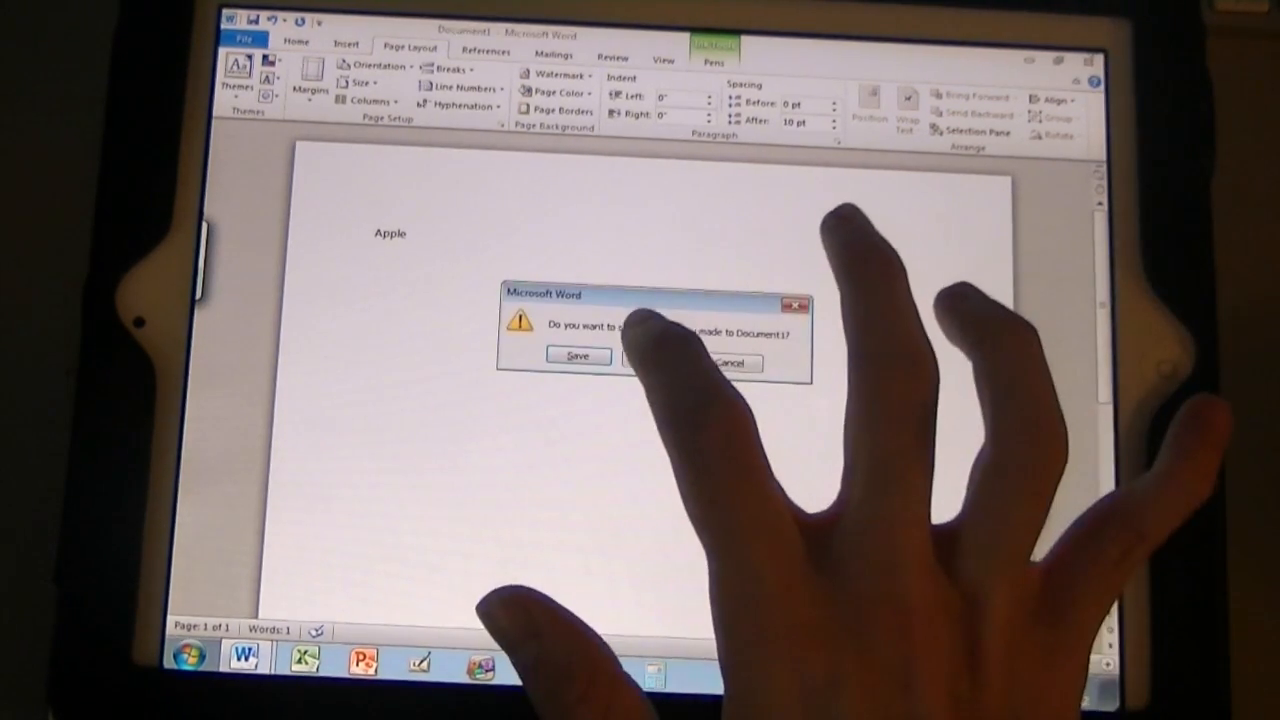
click(653, 360)
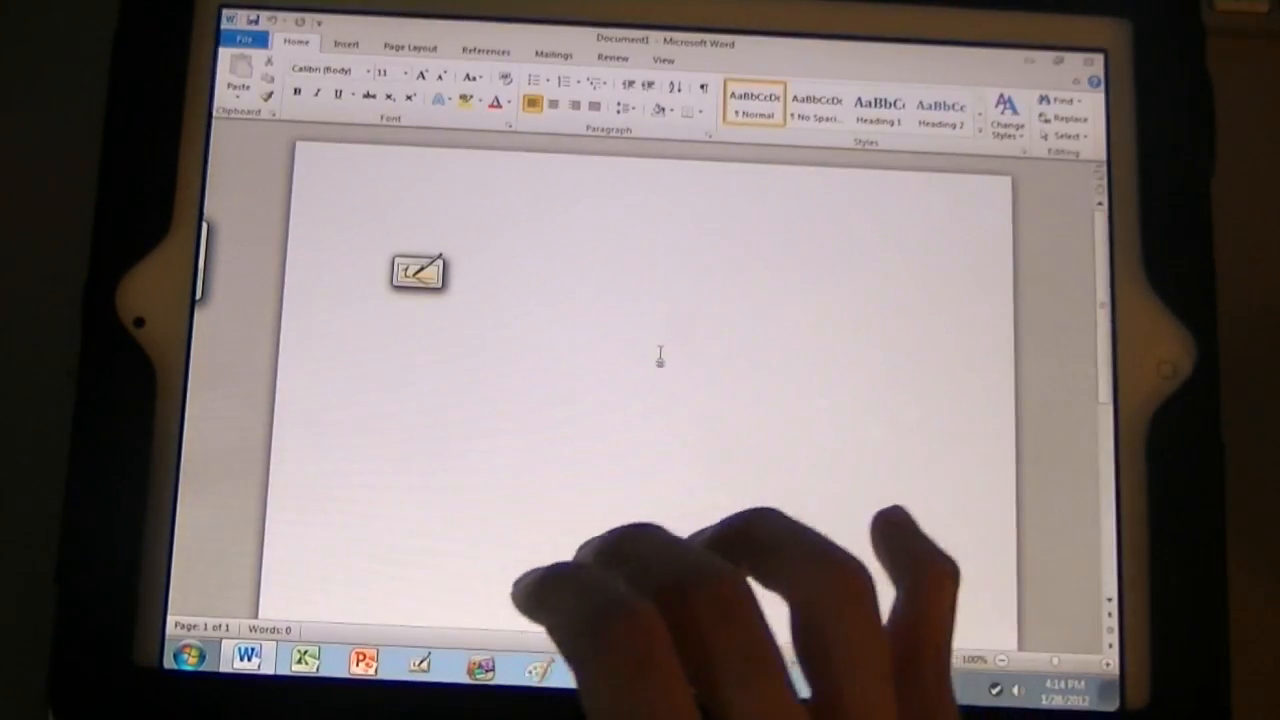
- Return to the desktop, launch Excel from the taskbar and close the stray Windows Touch Pack folder
click(1090, 44)
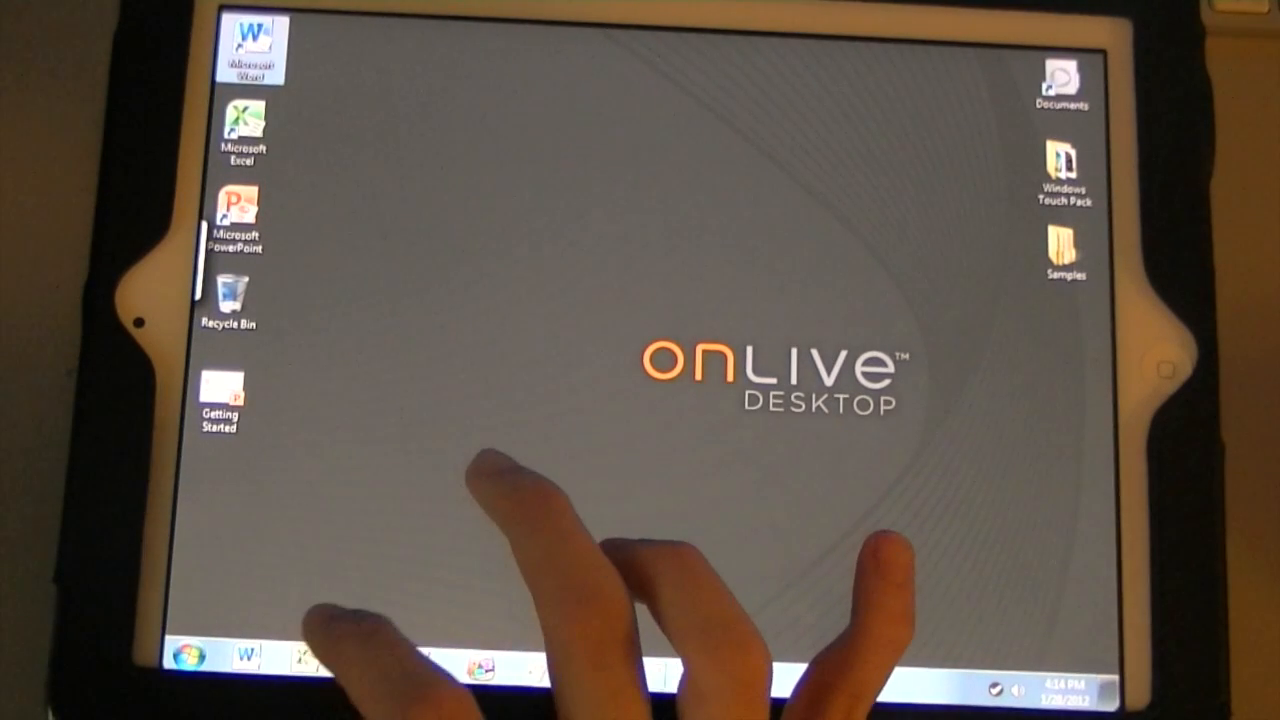
click(430, 560)
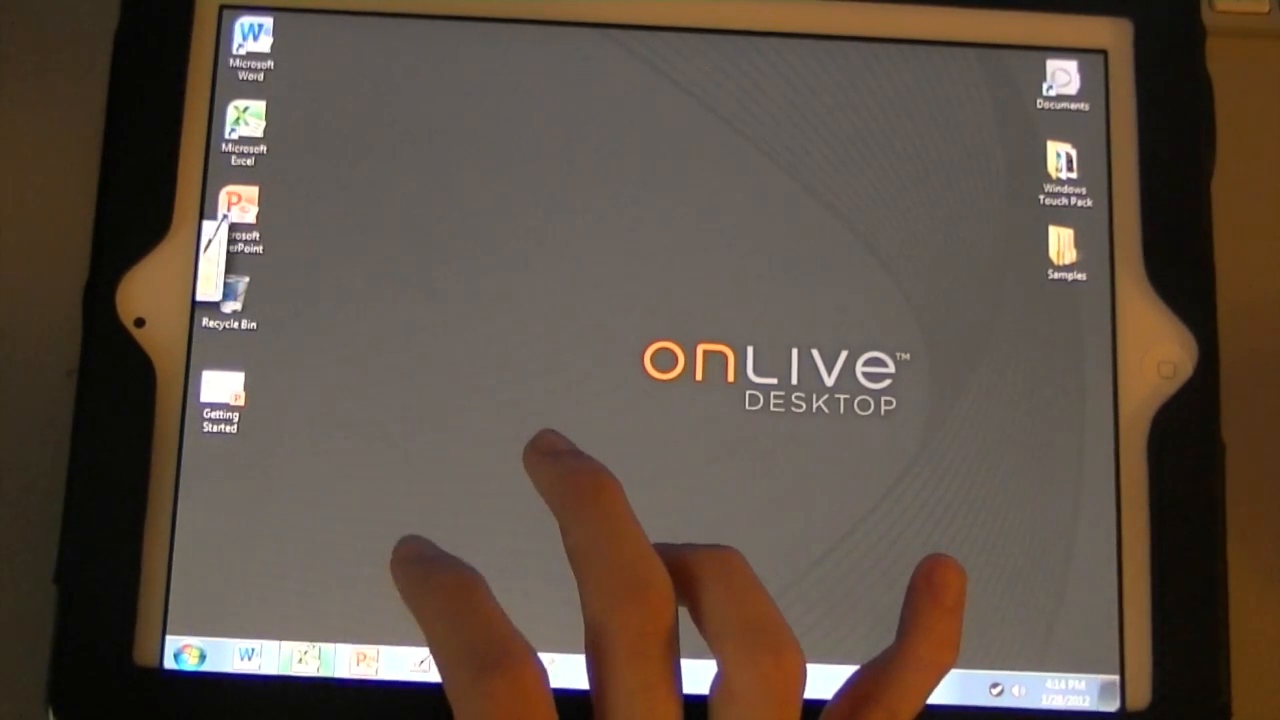
click(307, 656)
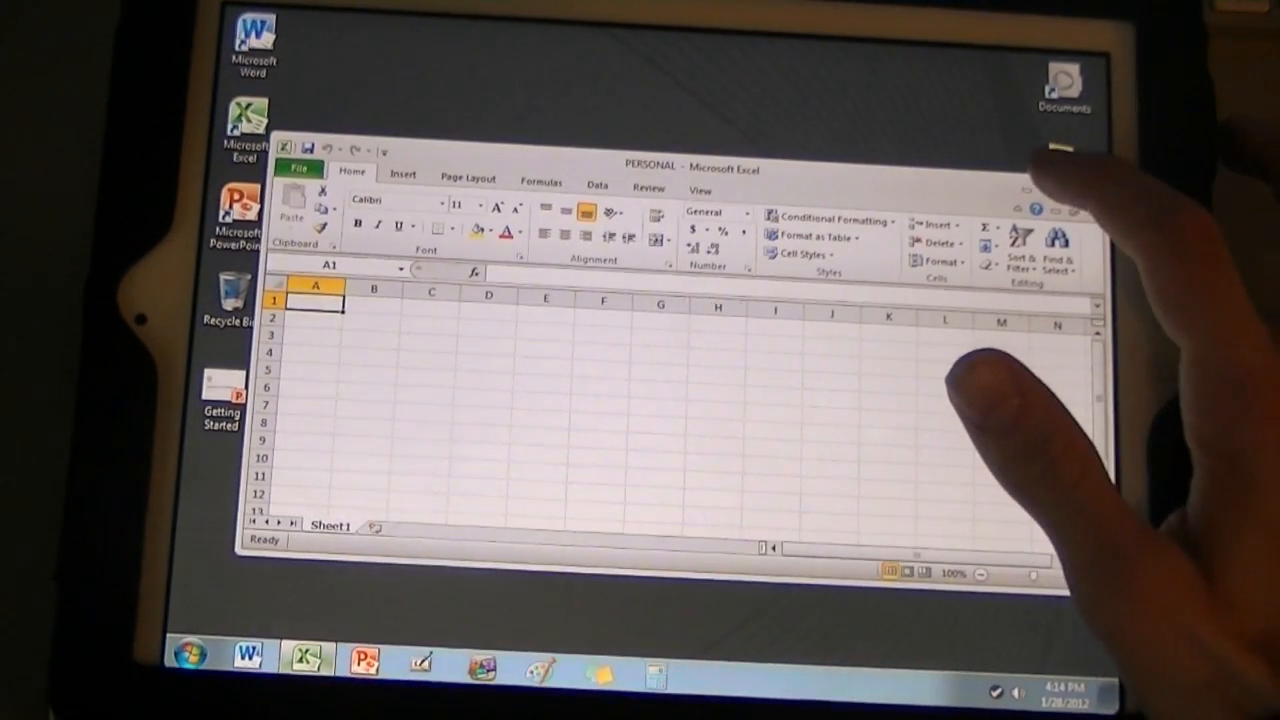
double_click(1060, 152)
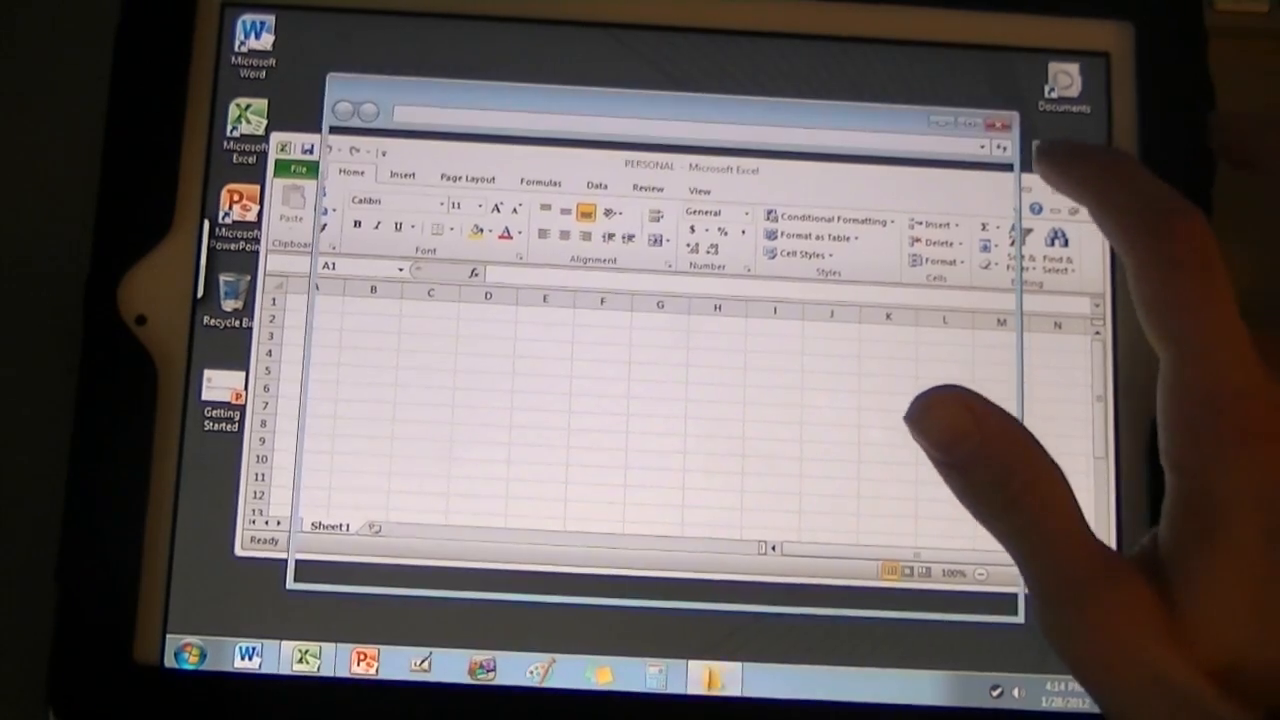
click(1000, 119)
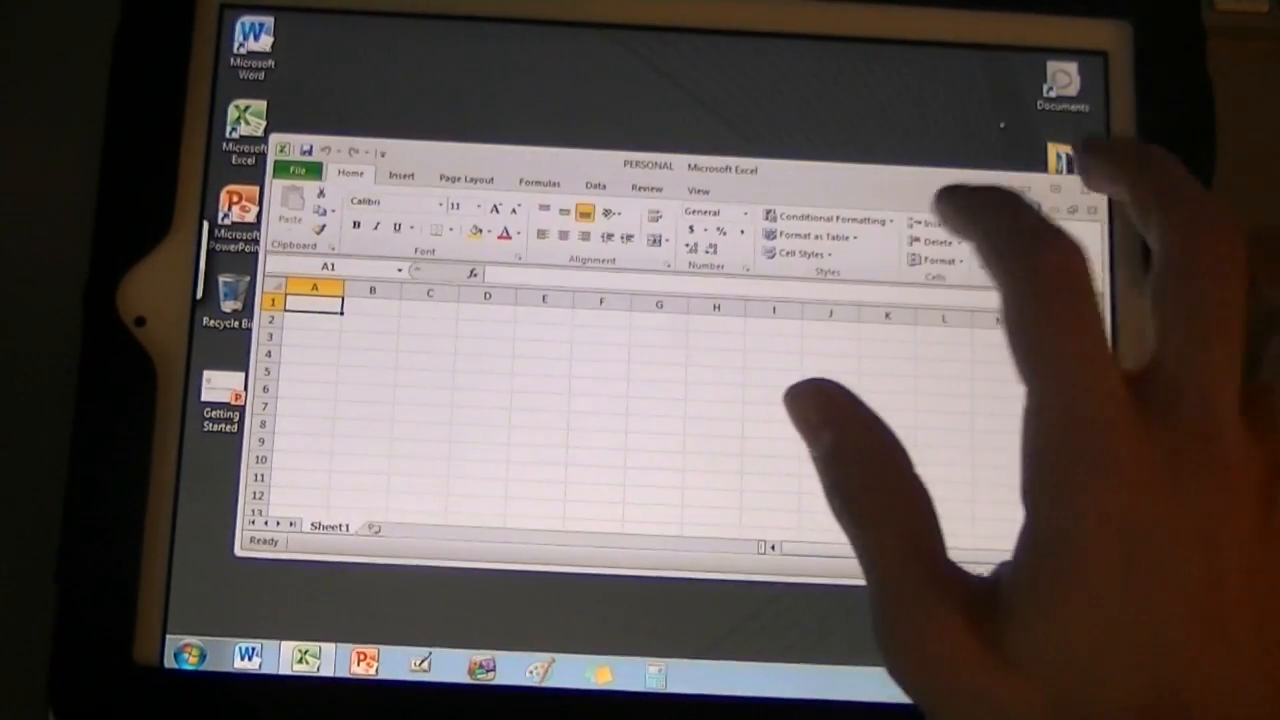
- Enlarge the Excel window, maximize it to full screen, then minimize it to the desktop
drag(820, 300, 1070, 300)
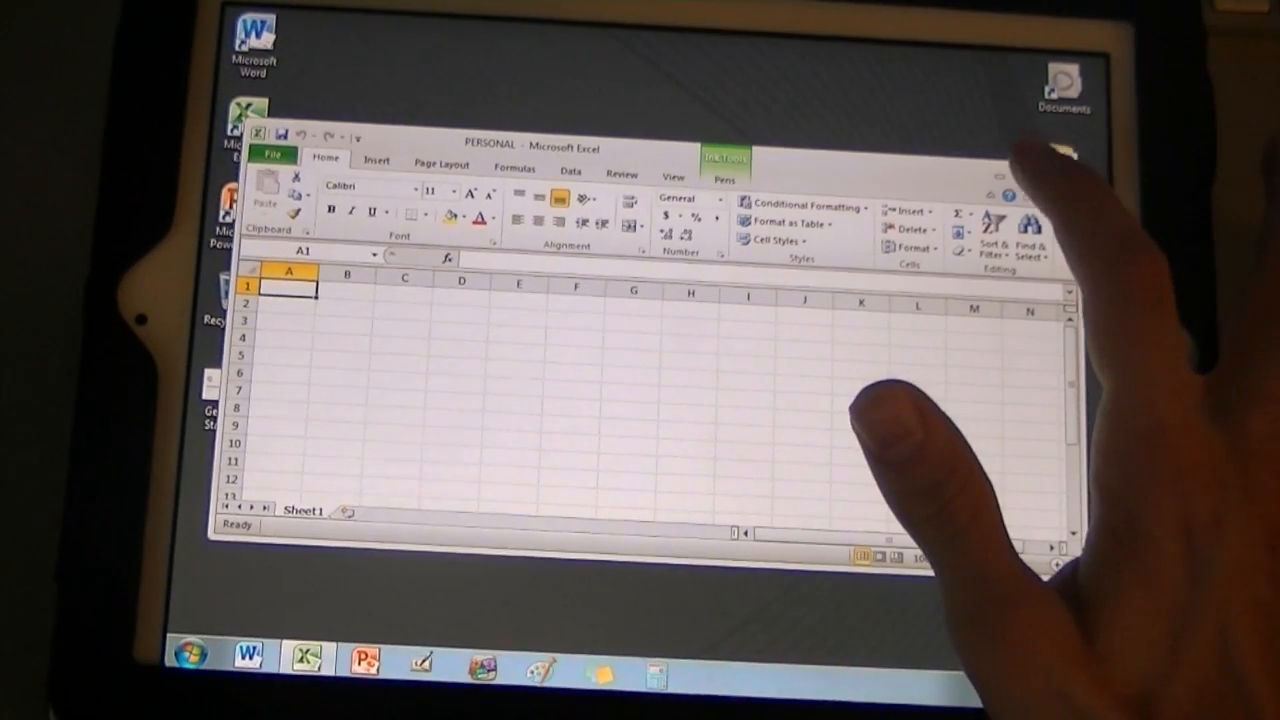
click(1035, 147)
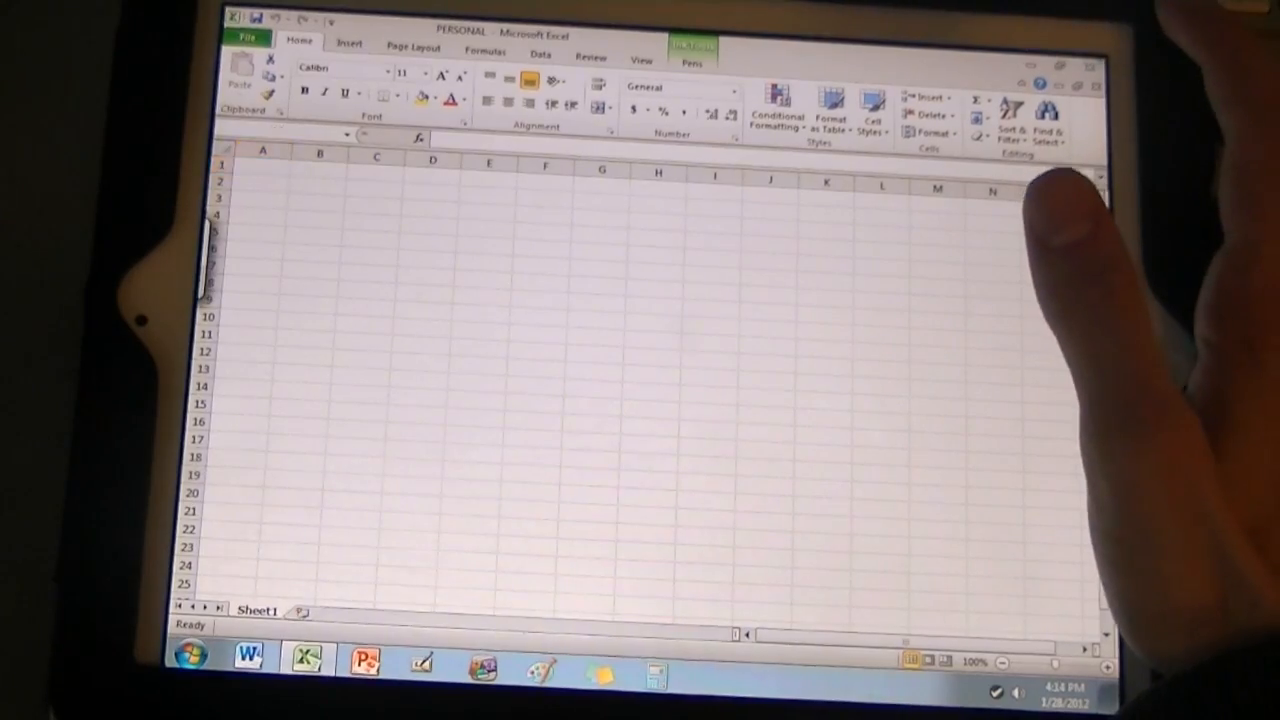
click(1032, 67)
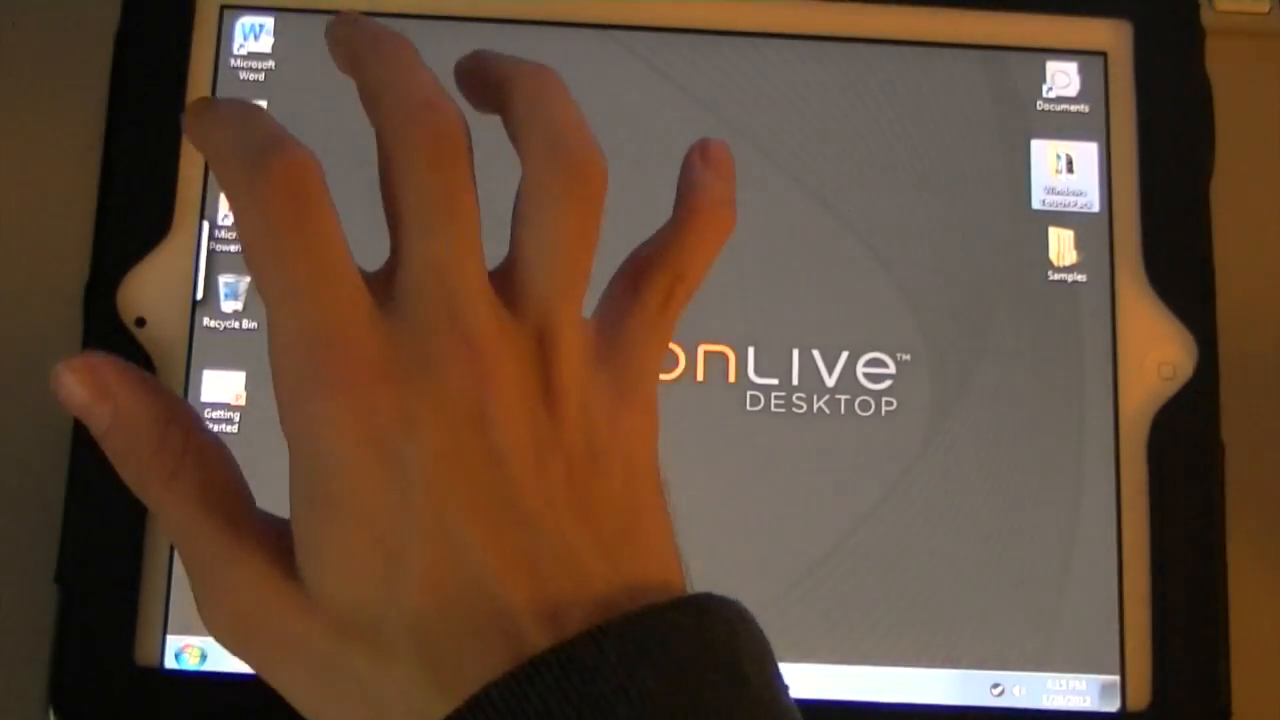
- Launch PowerPoint, restore it to a window on the left, then launch Word and focus its blank document
double_click(240, 220)
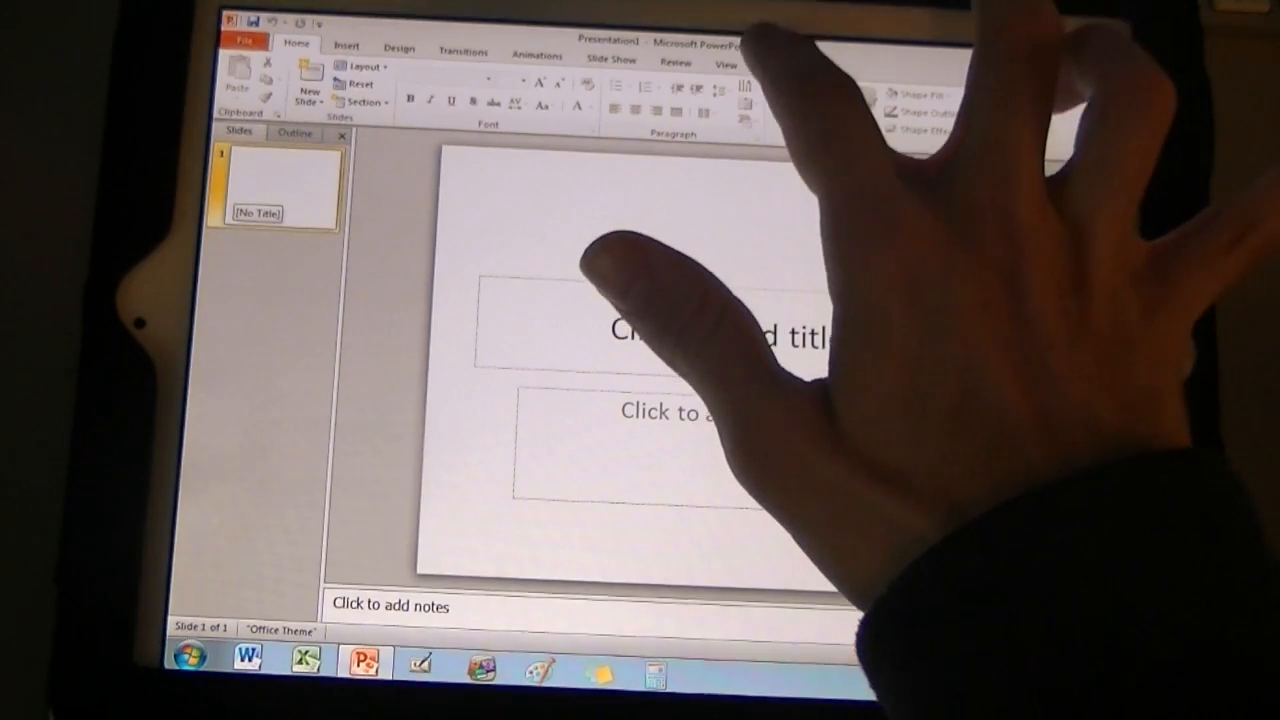
double_click(780, 42)
drag(560, 115, 240, 230)
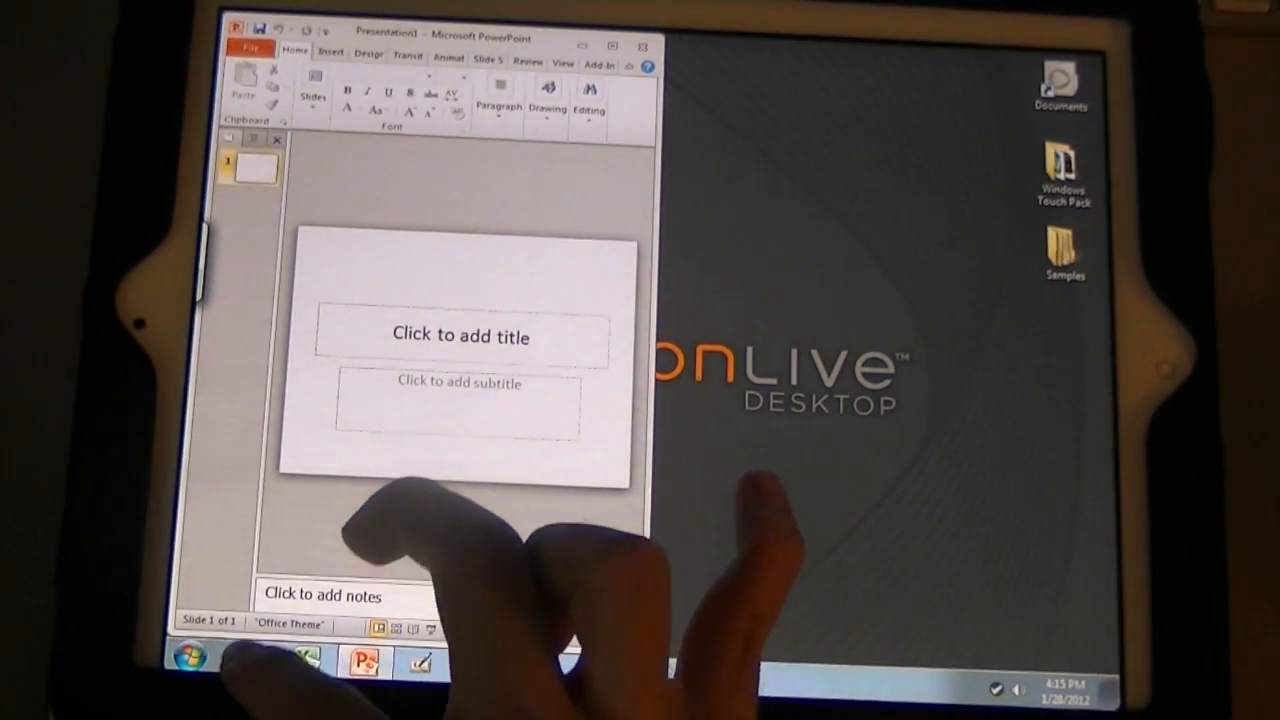
click(248, 660)
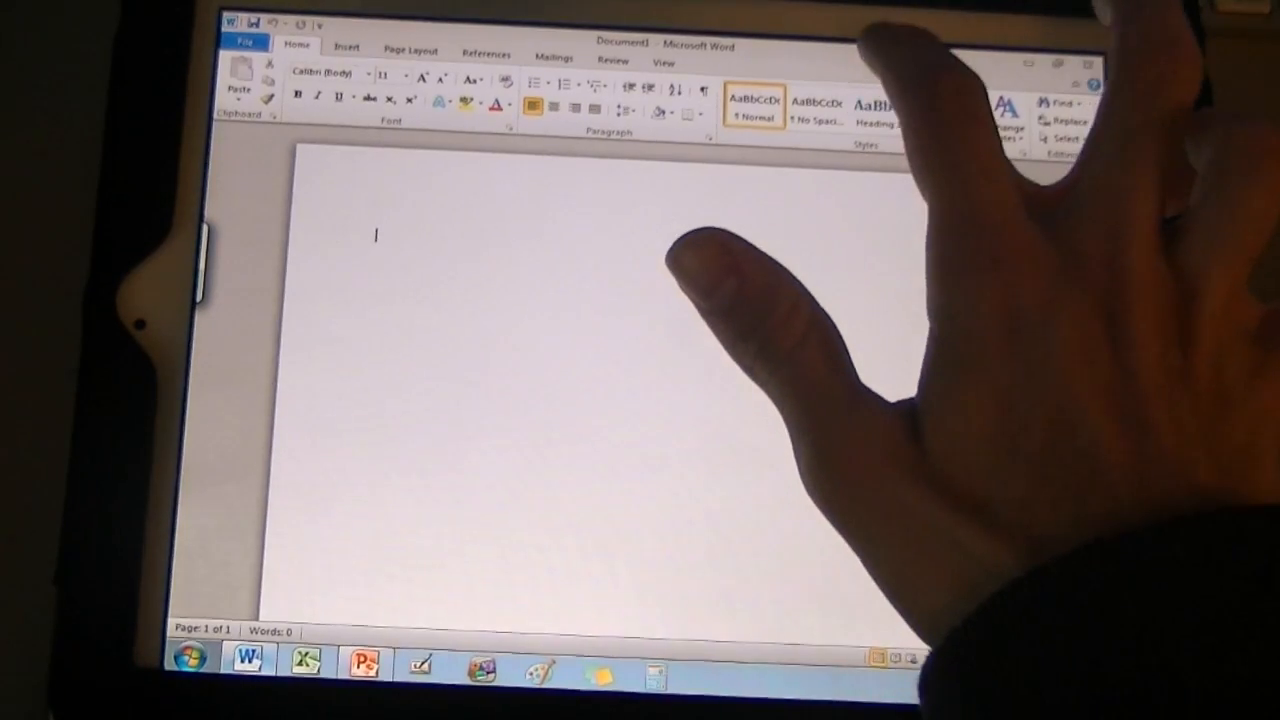
click(760, 300)
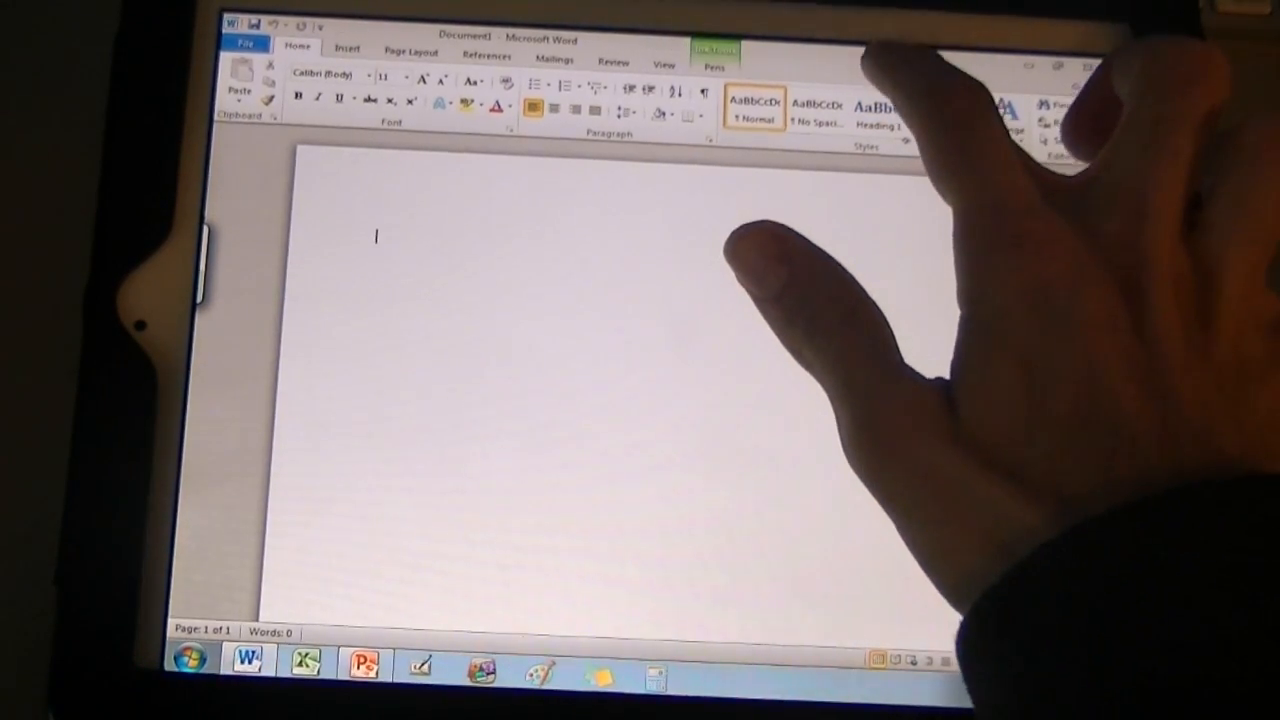
- Snap Word to the right half beside PowerPoint, then briefly show and hide the Start menu
mouse_move(930, 70)
mouse_down()
mouse_move(1000, 200)
mouse_move(1100, 300)
mouse_up()
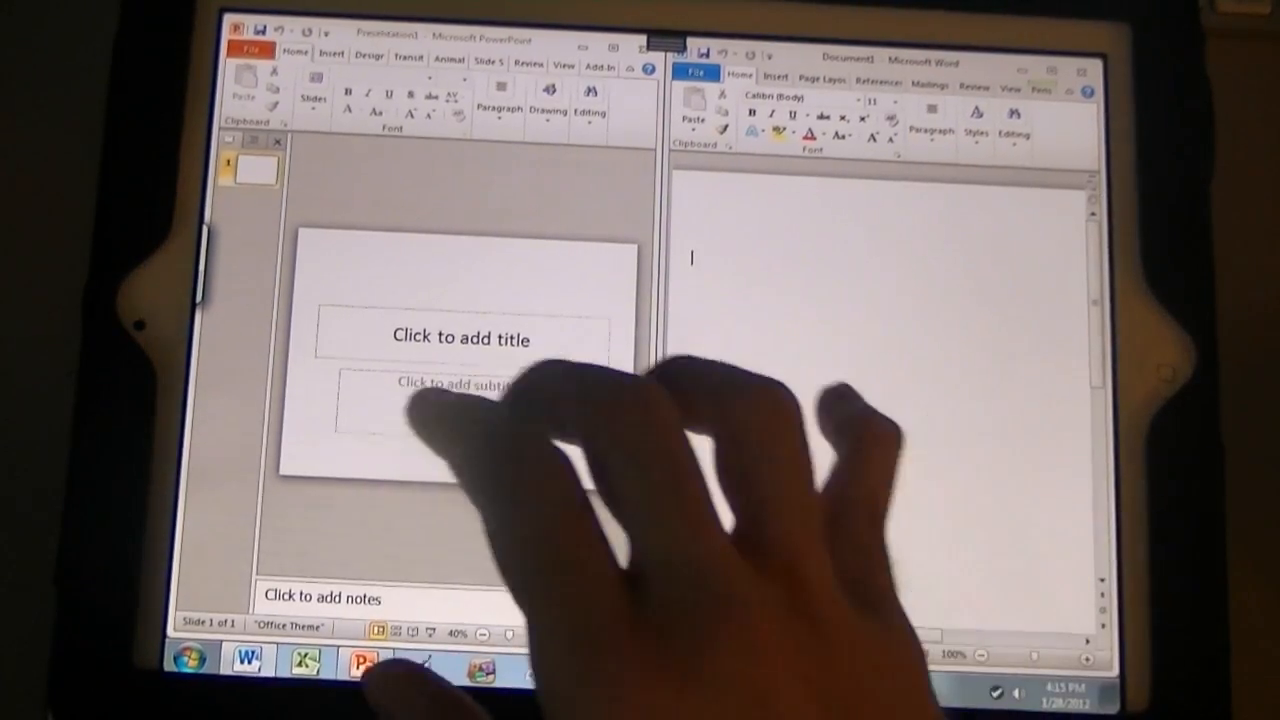
click(780, 300)
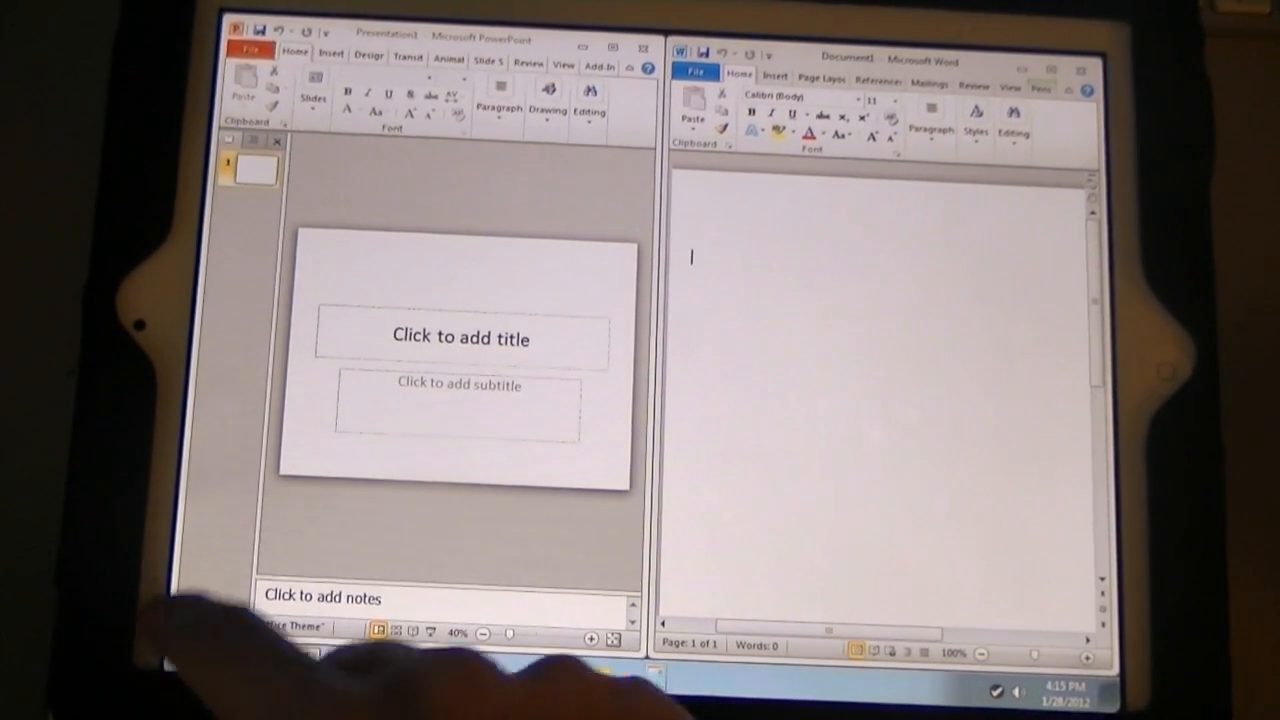
click(188, 660)
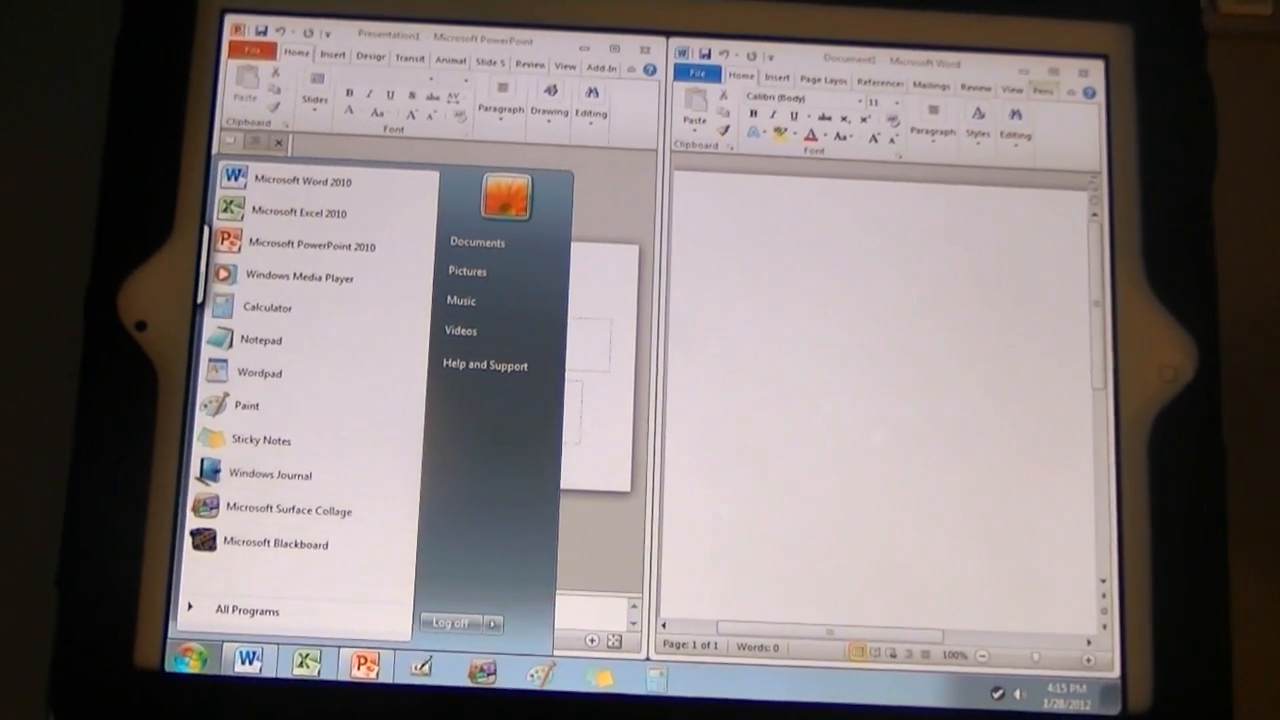
click(190, 658)
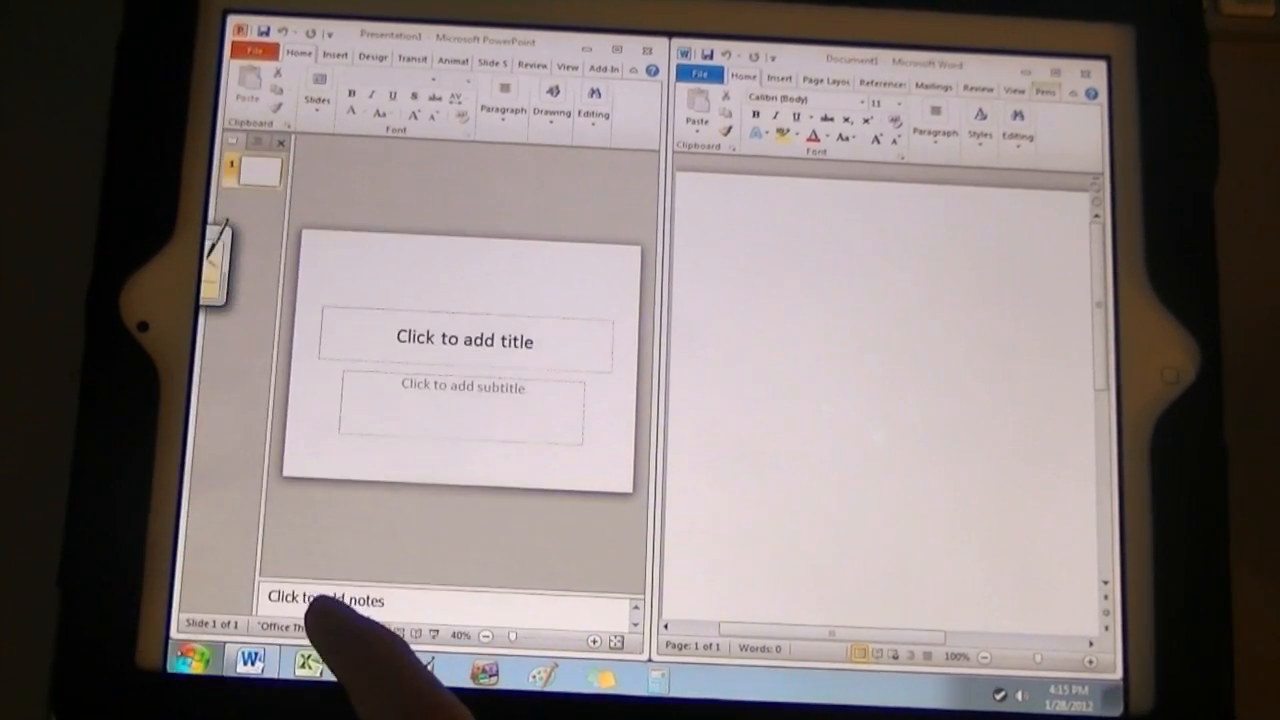